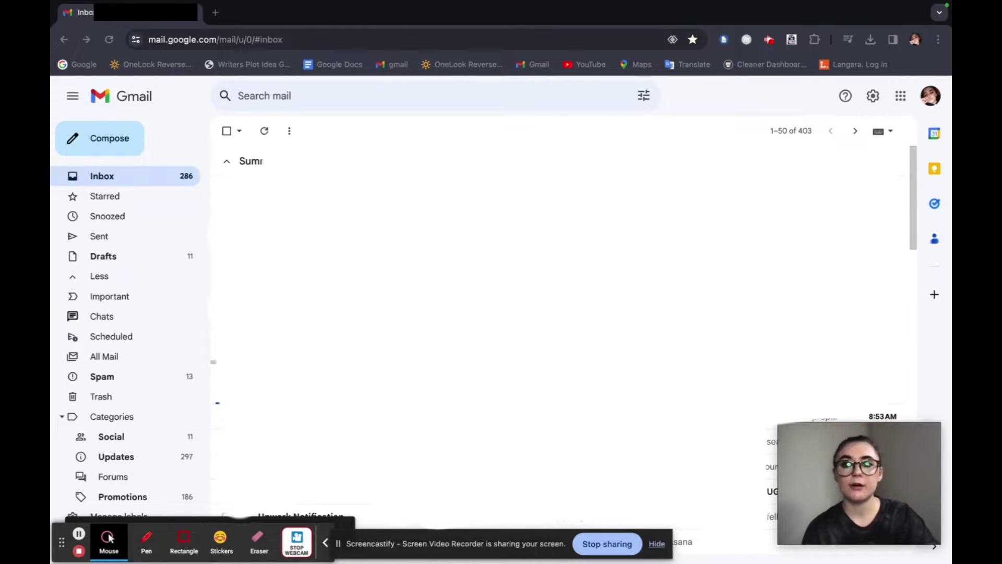
Open Gmail's Accounts and Import settings and scroll down to the last account activity.
left_click(873, 97)
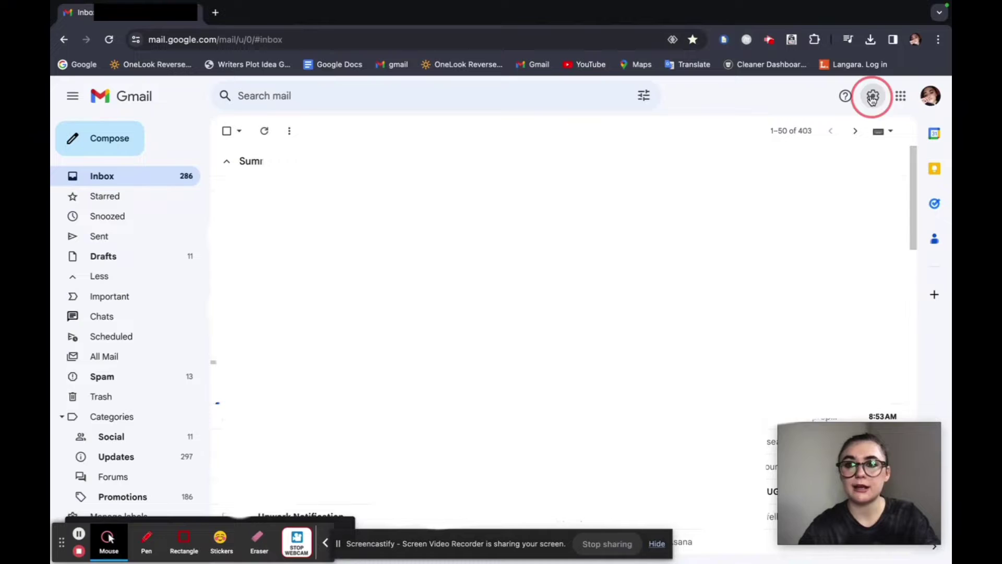
left_click(873, 97)
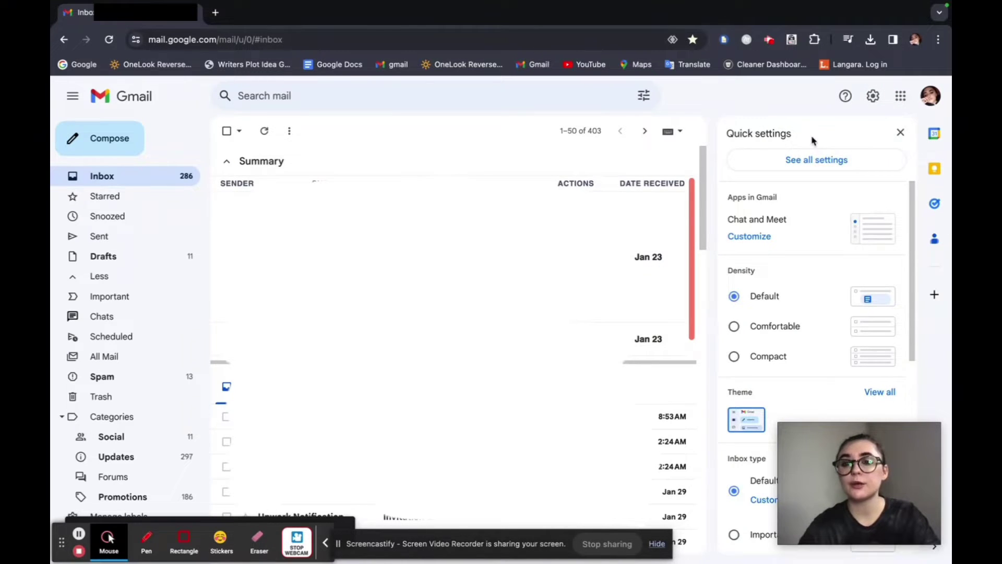
left_click(835, 169)
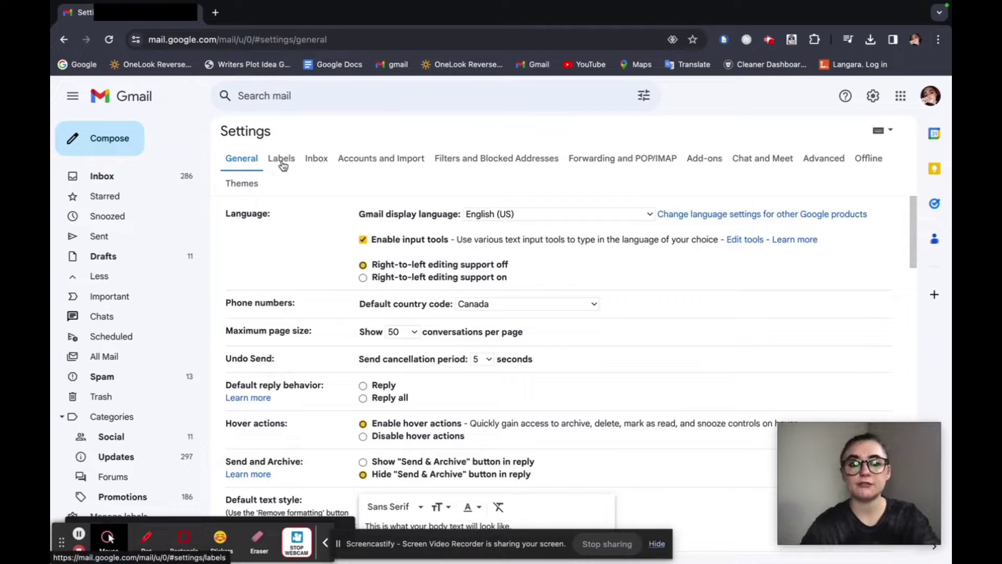
left_click(391, 159)
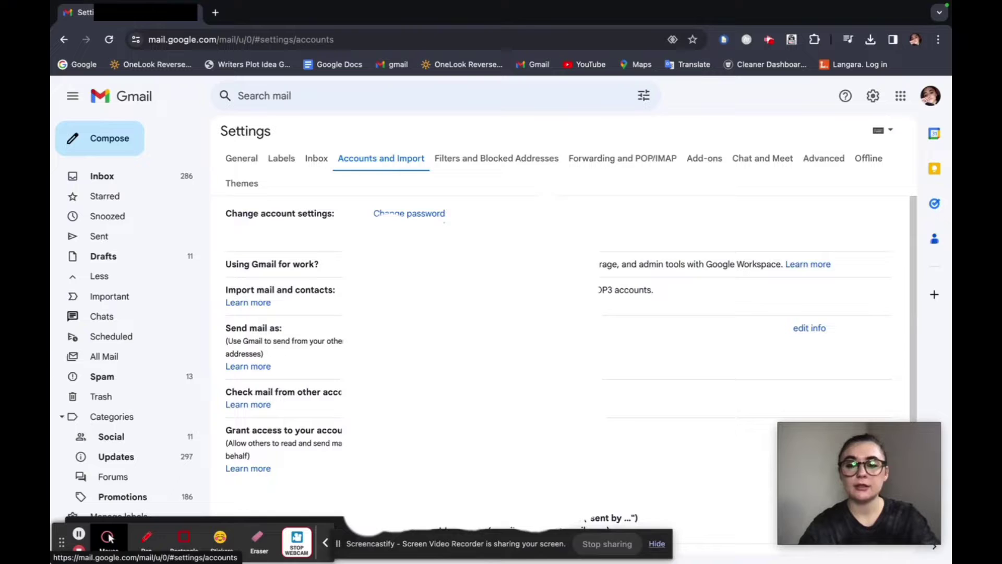
scroll(522, 313, "down", 2)
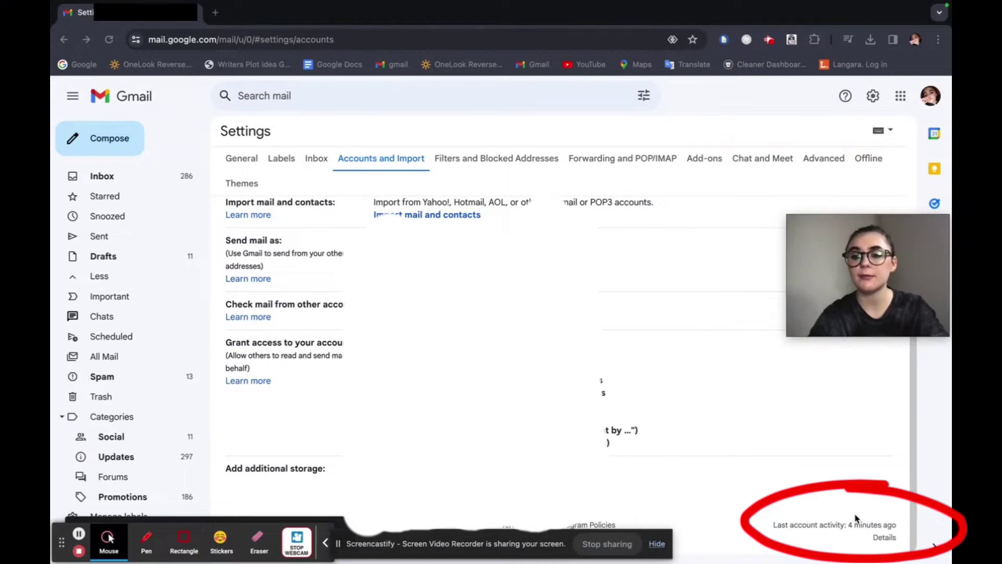
Open the recent activity details and expand the Authorized Application entry showing iPhone Mail on iOS.
left_click(885, 539)
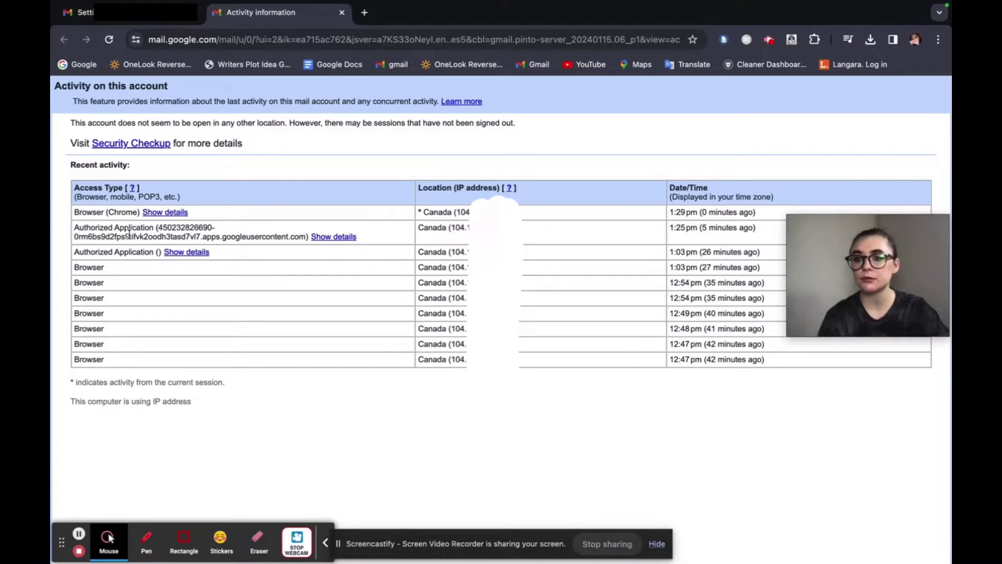
left_click(333, 238)
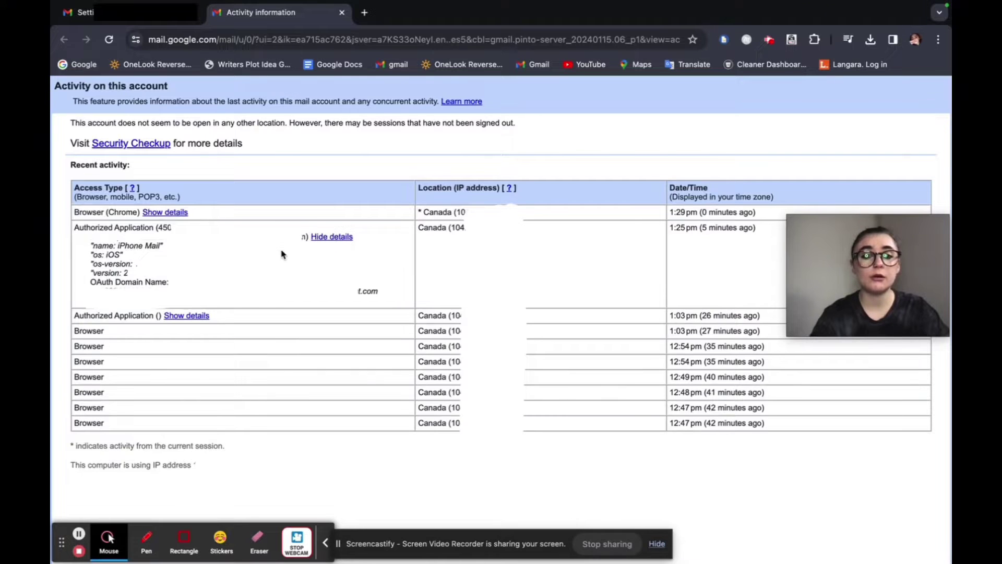
left_click(329, 237)
left_click(328, 237)
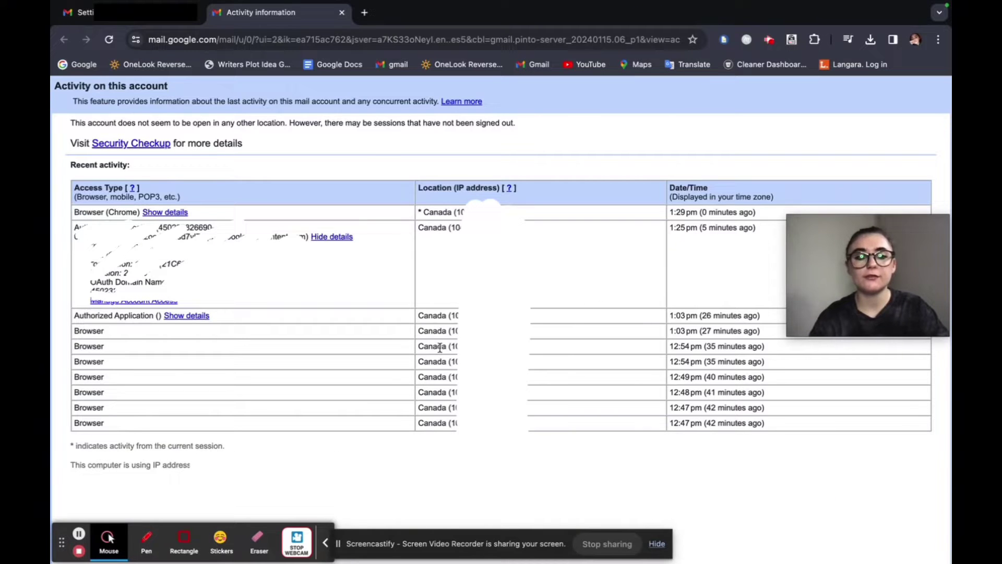
Look up the session's IP address on WhatIsMyIPAddress.com, then return to Gmail settings.
left_click(455, 316)
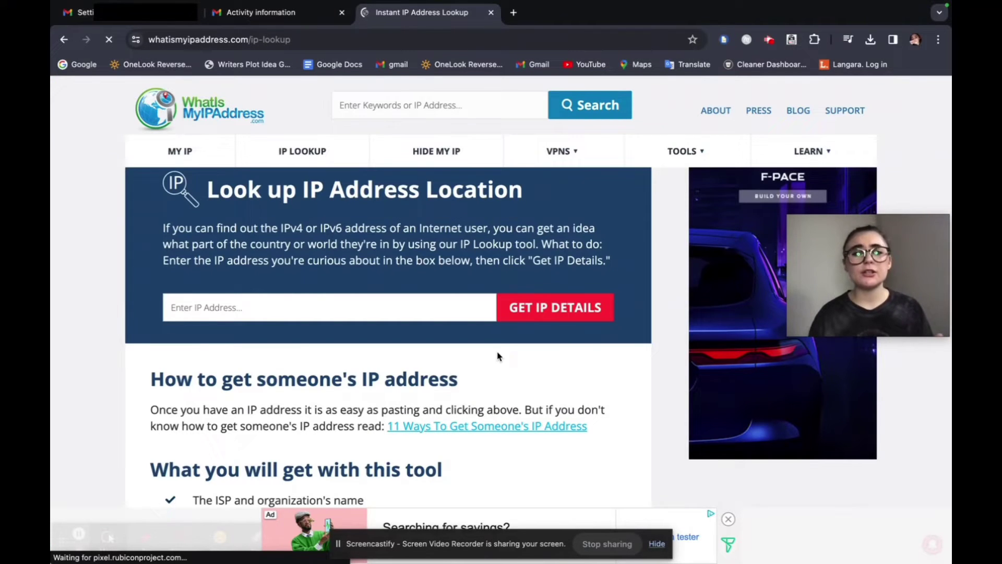
left_click(264, 315)
key("ctrl+v")
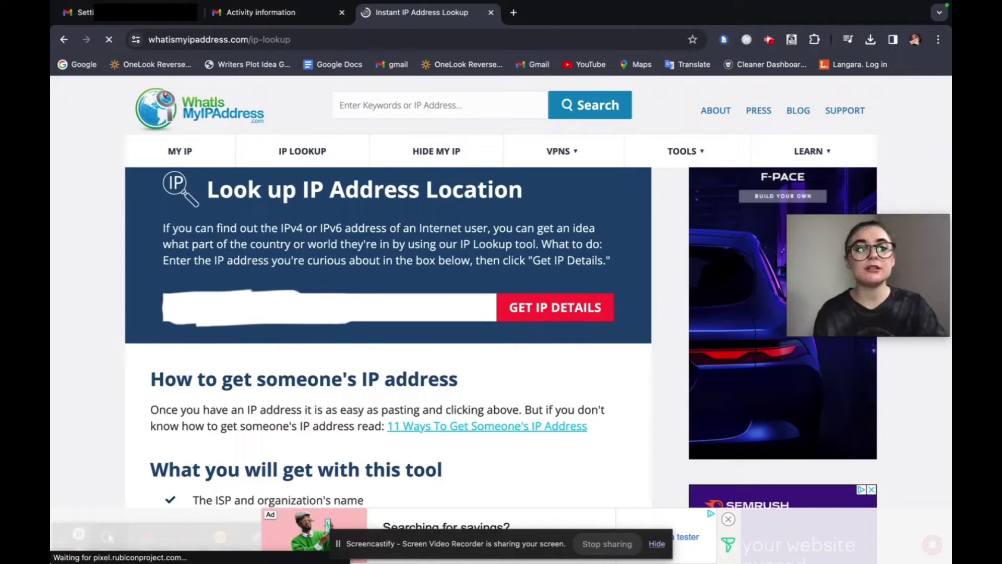
key("Return")
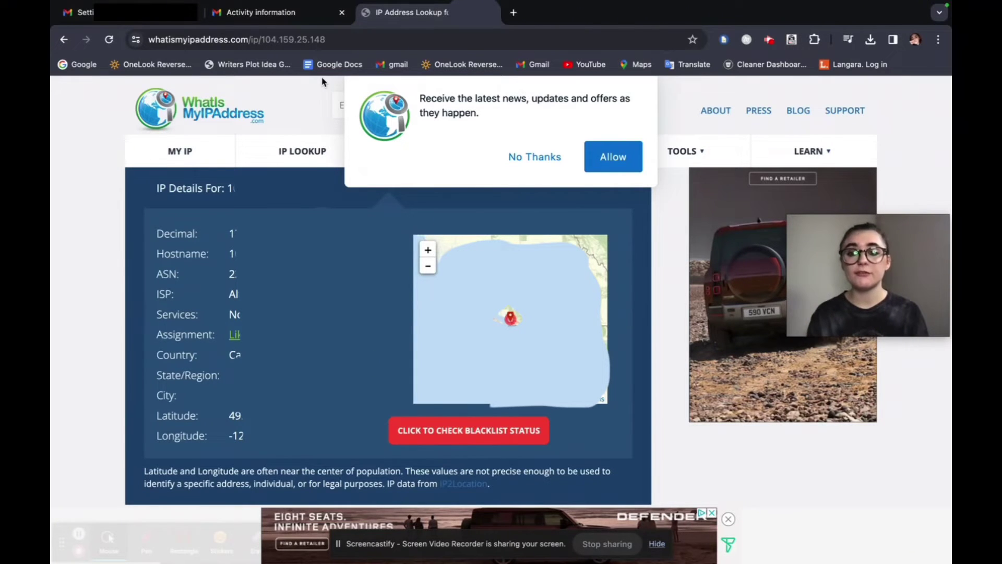
key("ctrl+1")
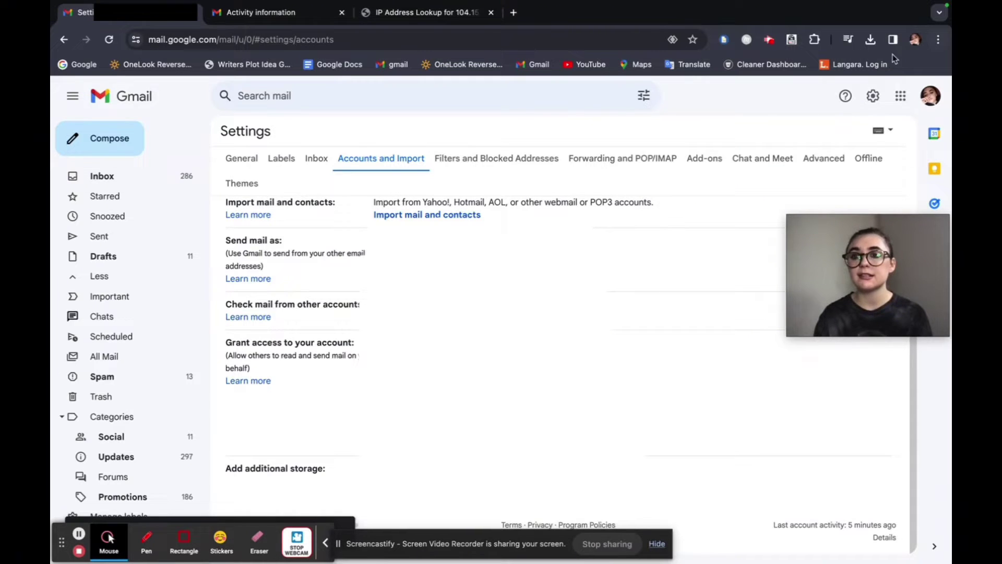
scroll(753, 428, "up", 2)
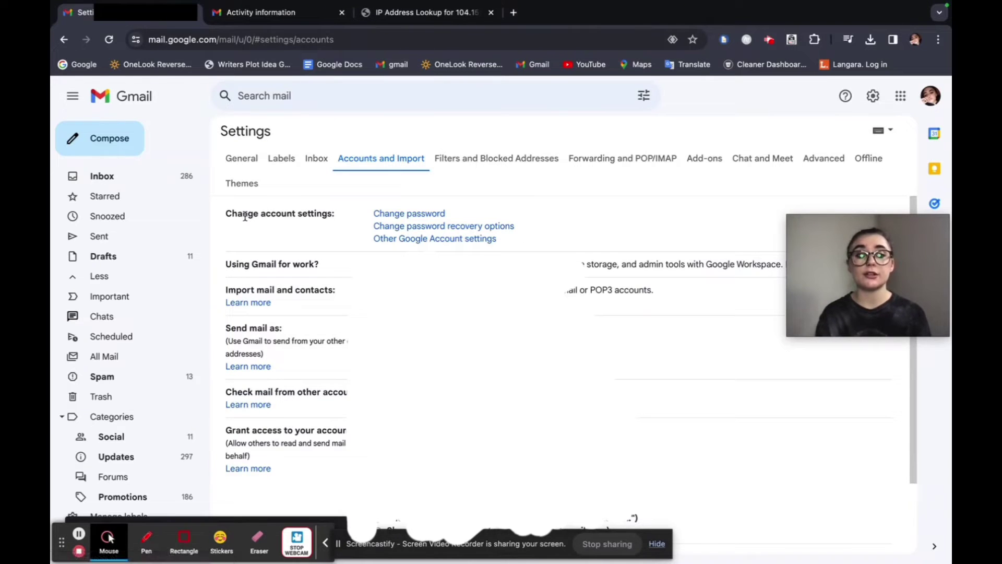
left_click(416, 214)
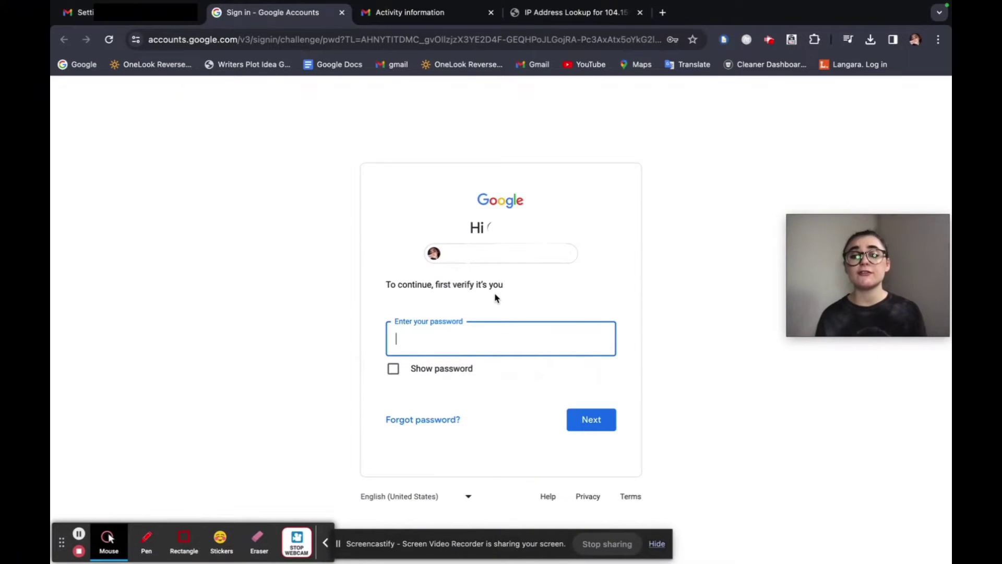
type("********")
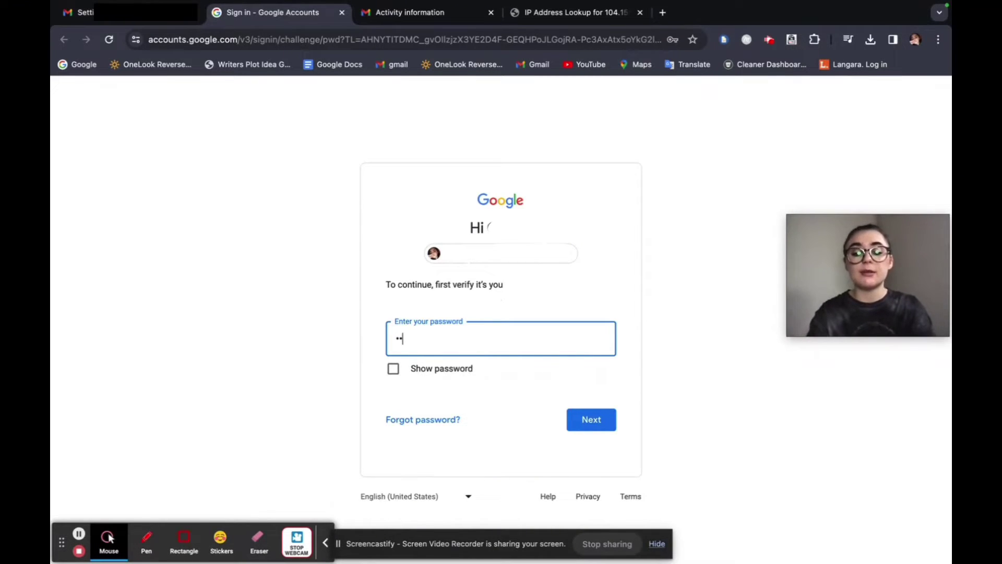
left_click(599, 418)
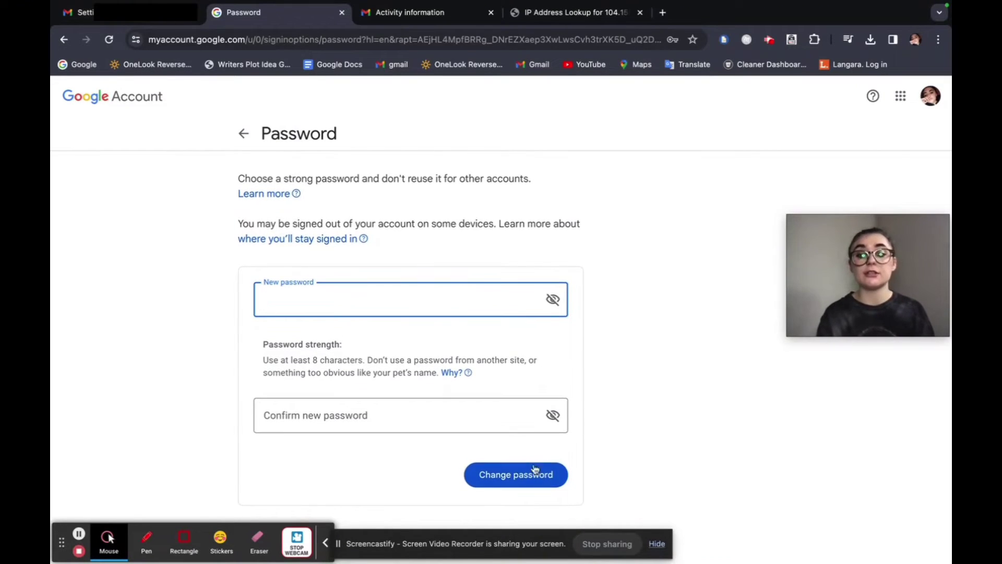
Close the password page and review the Security Checkup's Your devices recommendations.
key("ctrl+w")
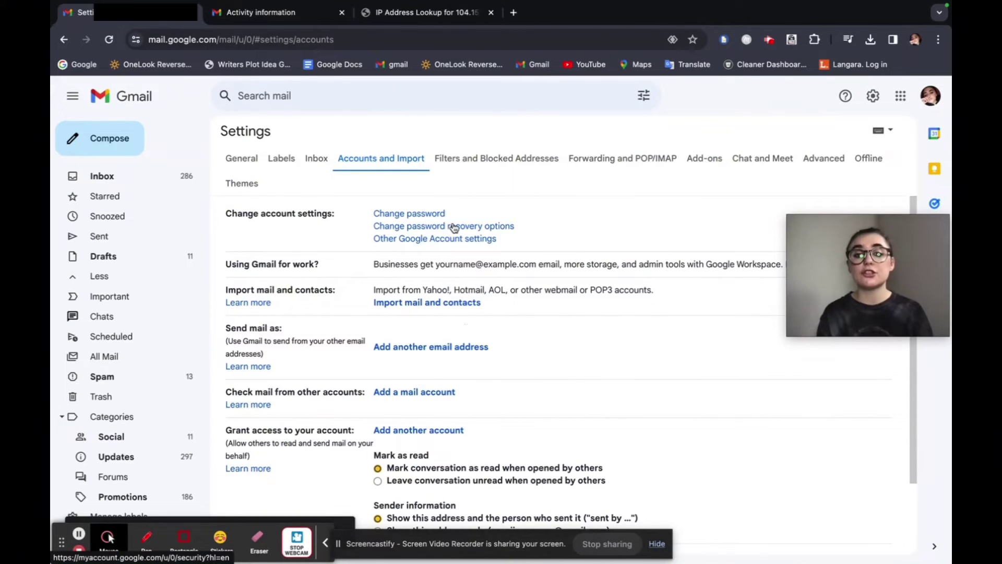
left_click(468, 227)
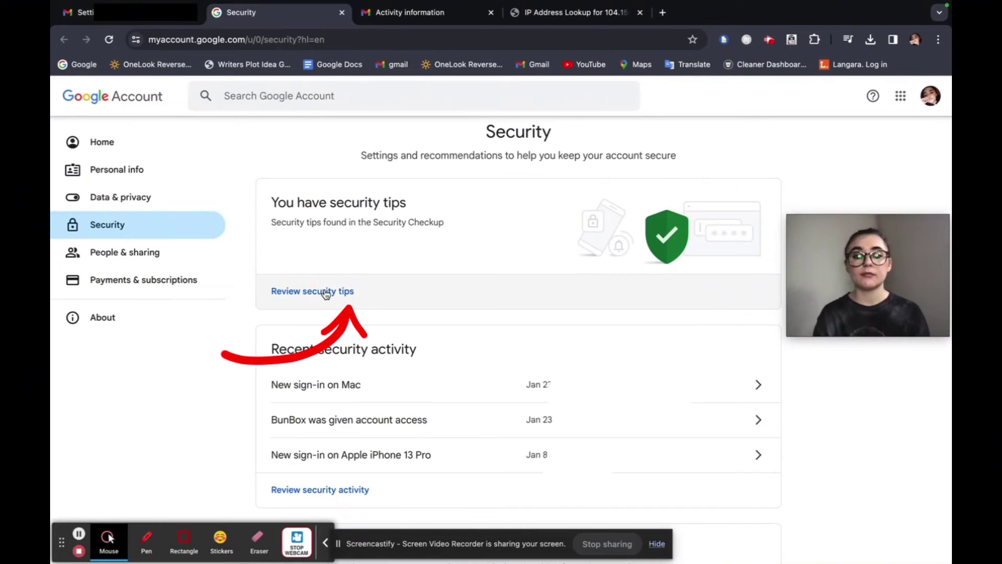
left_click(326, 292)
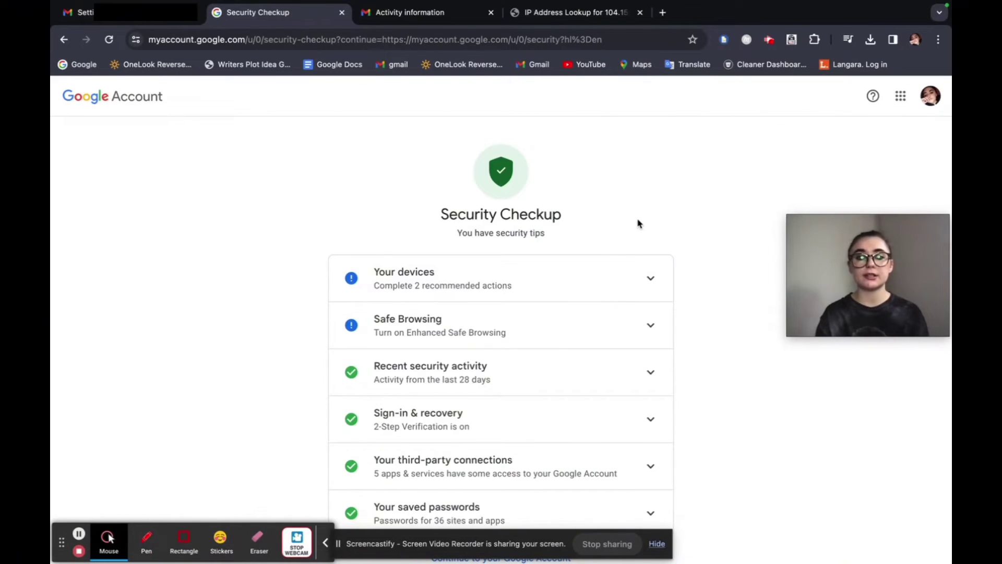
scroll(637, 221, "down", 2)
scroll(637, 222, "up", 1)
scroll(637, 221, "down", 1)
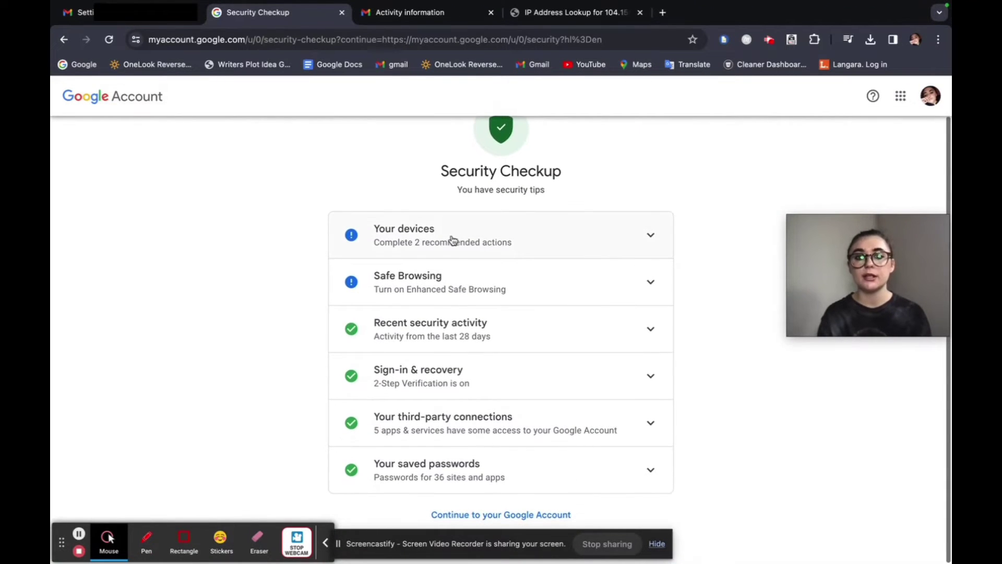
left_click(651, 239)
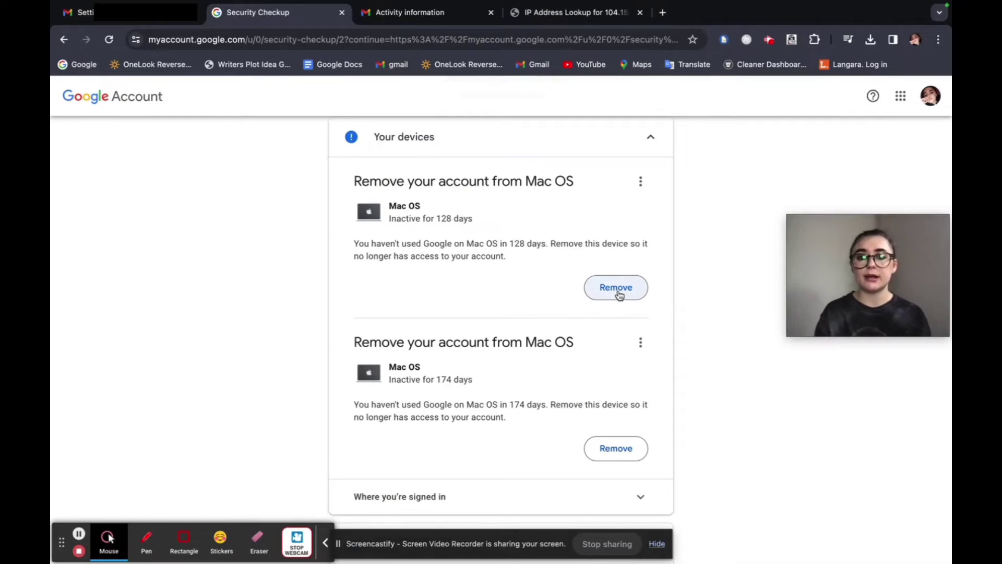
key("super+Left")
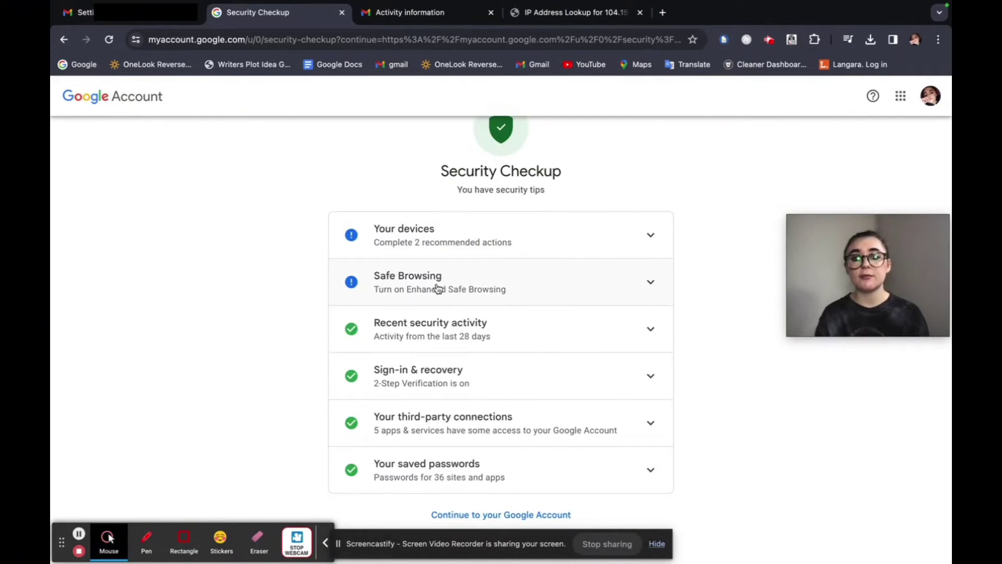
Turn on Enhanced Safe Browsing from the Safe Browsing recommendation in Security Checkup.
left_click(656, 284)
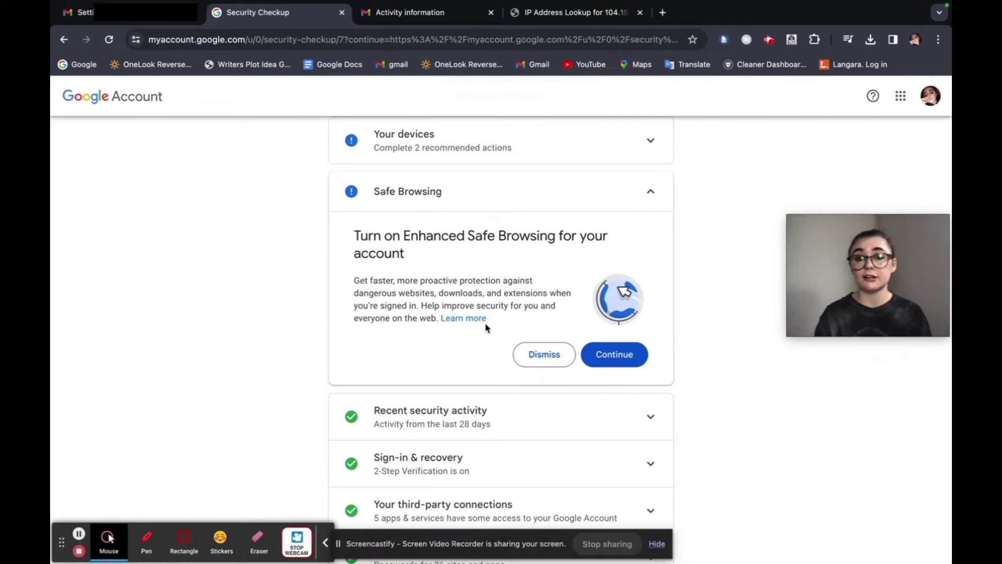
left_click(627, 360)
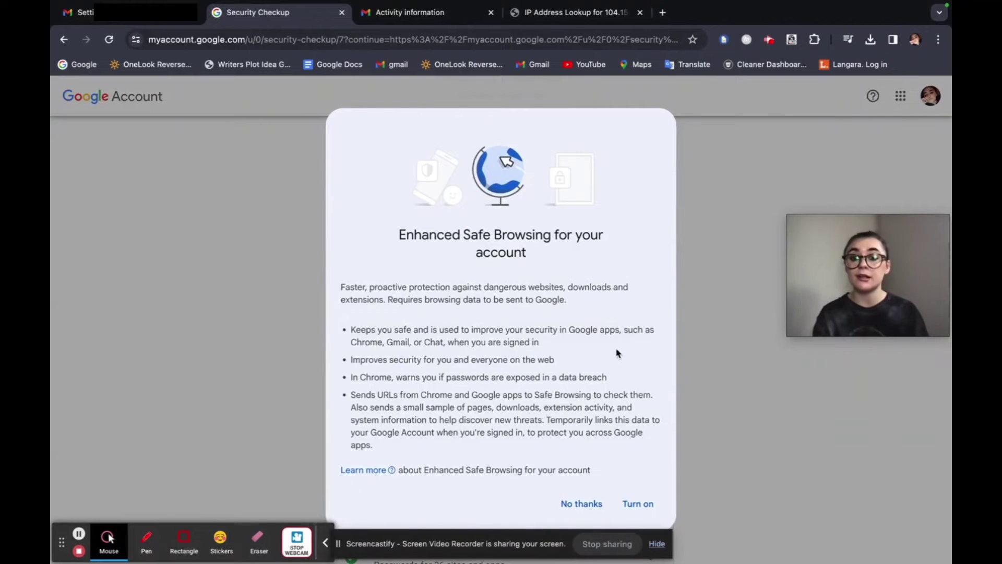
left_click(637, 504)
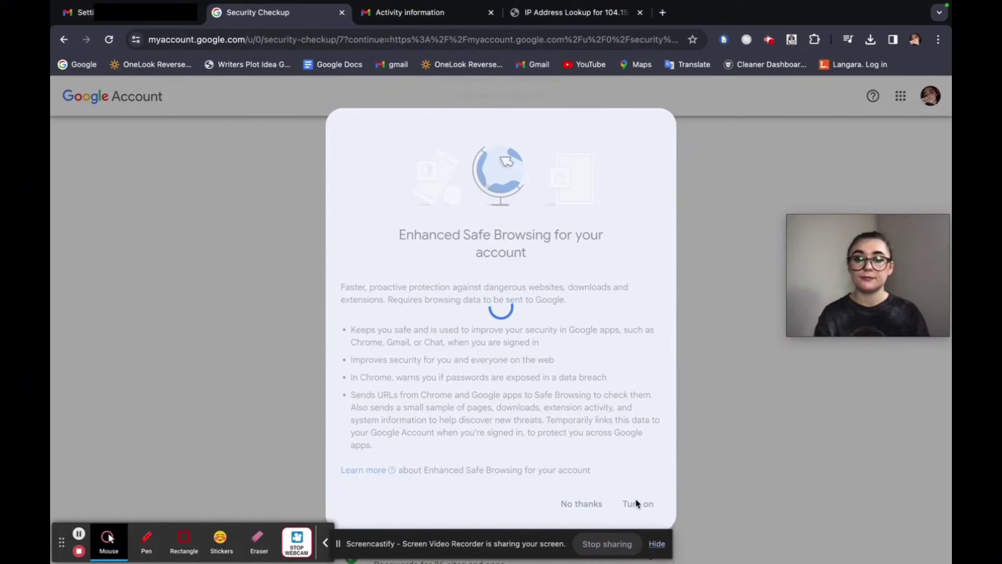
scroll(642, 285, "down", 3)
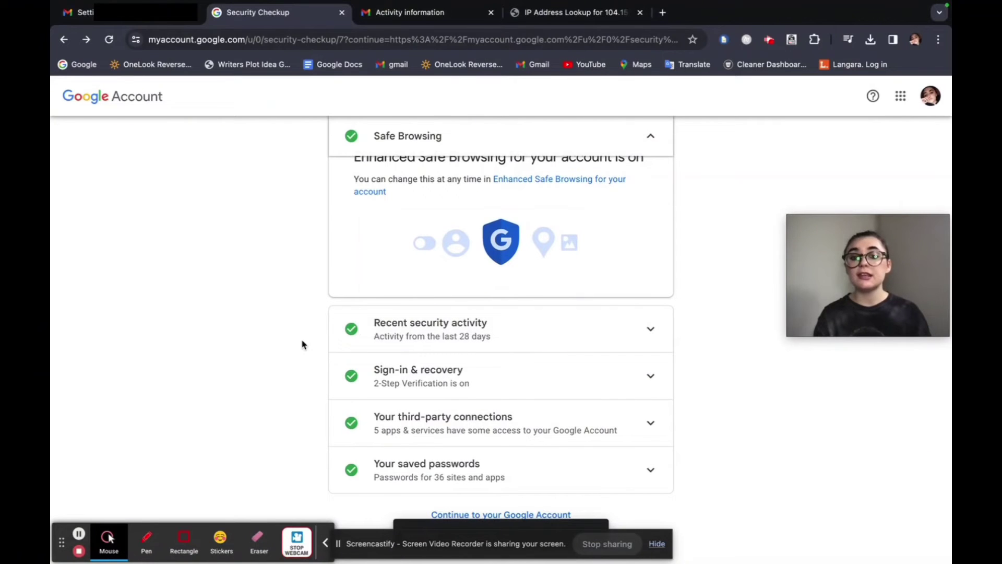
Expand the last 28 days of security activity and flag unfamiliar activity.
left_click(652, 332)
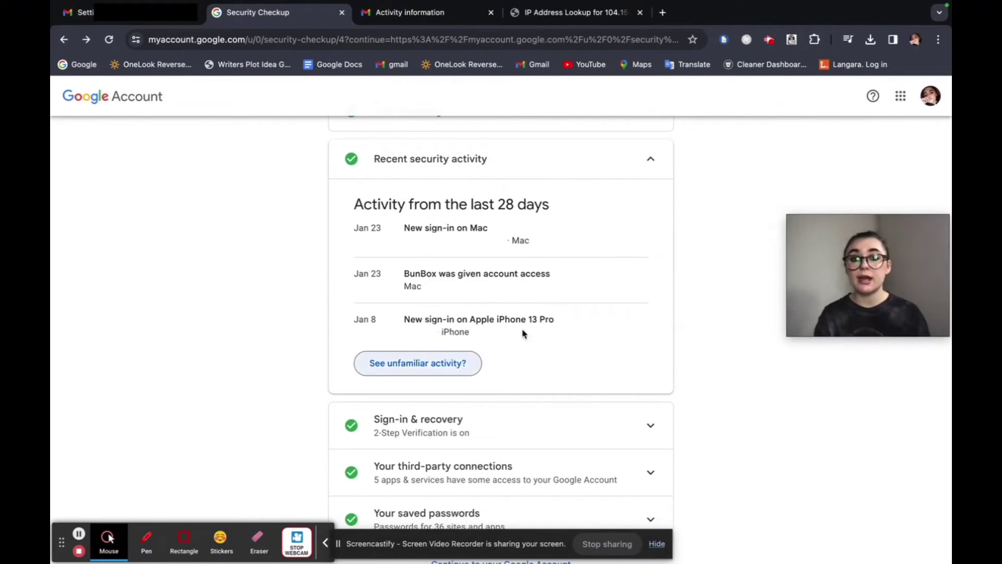
left_click(420, 365)
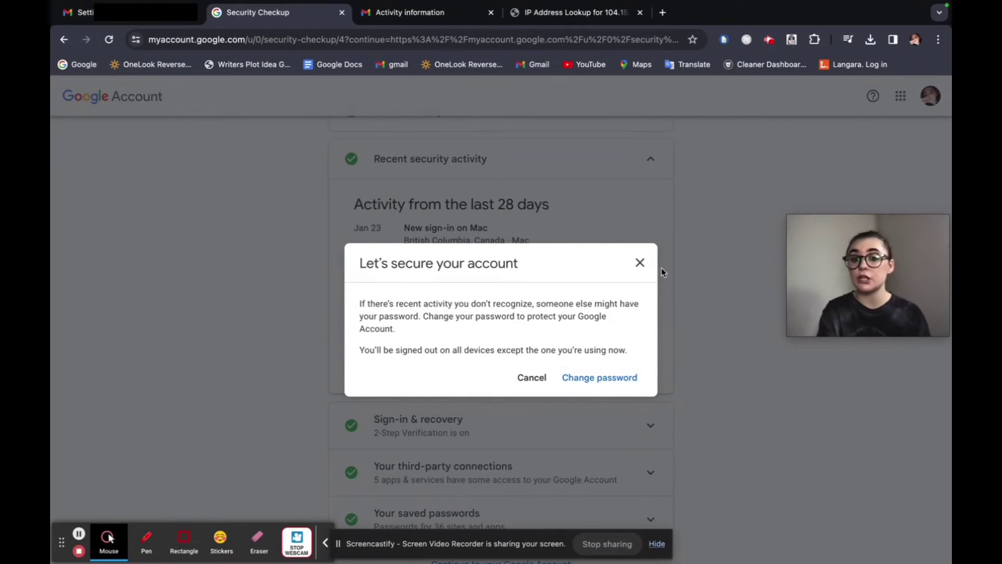
Dismiss the secure-your-account prompt, browse the 2-Step Verification sign-in methods, and go back.
left_click(639, 263)
scroll(638, 265, "down", 1)
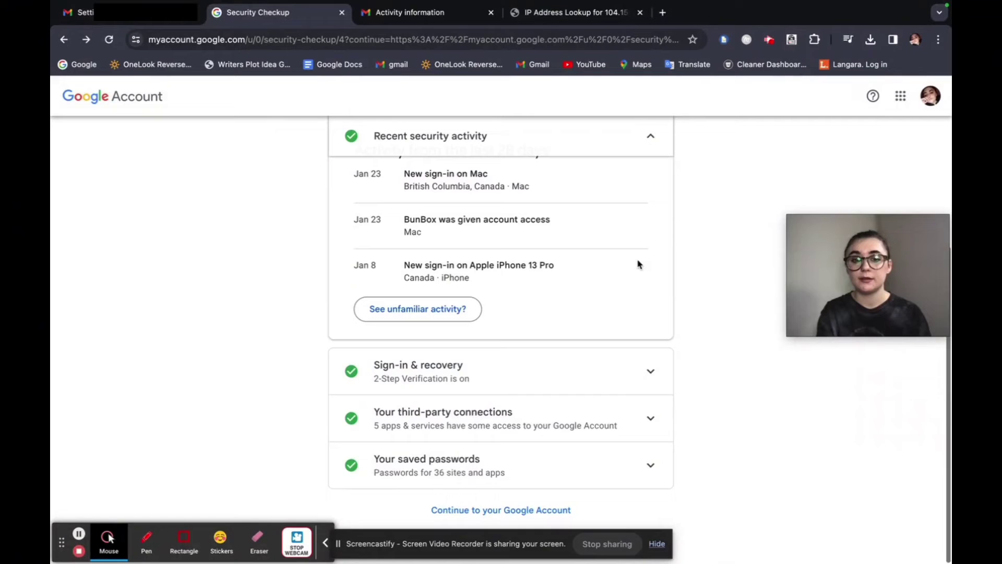
left_click(642, 376)
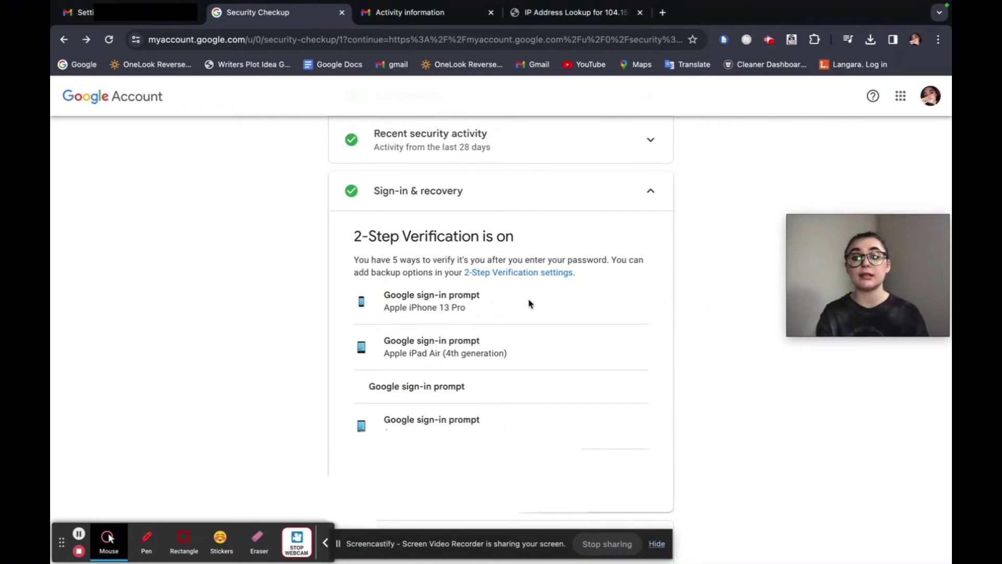
scroll(452, 365, "down", 2)
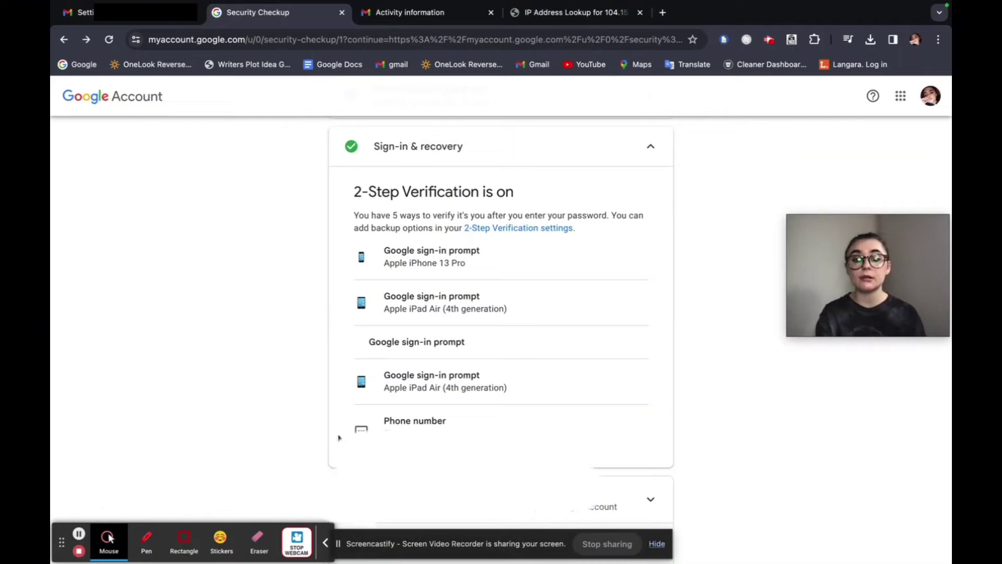
scroll(519, 412, "up", 1)
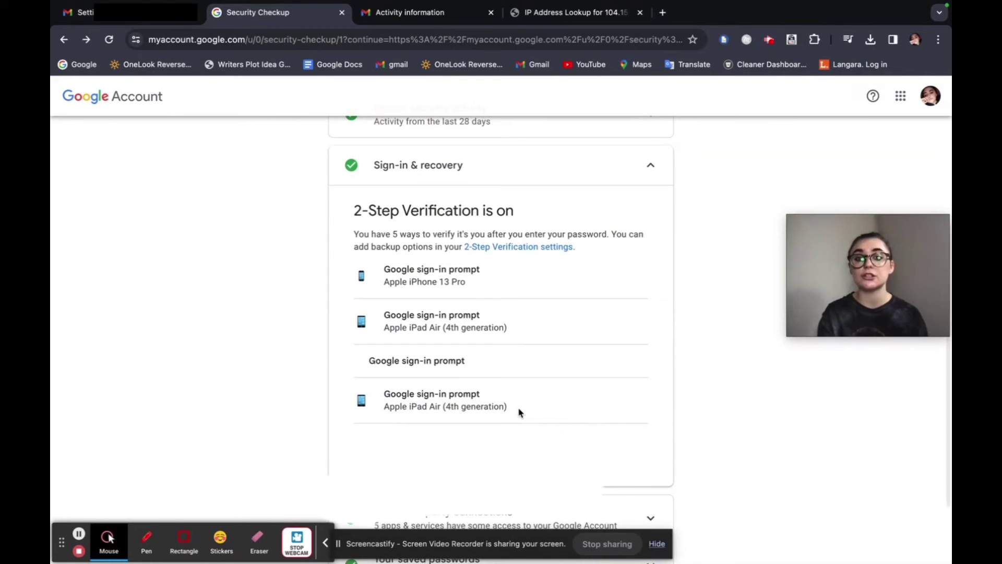
key("alt+Left")
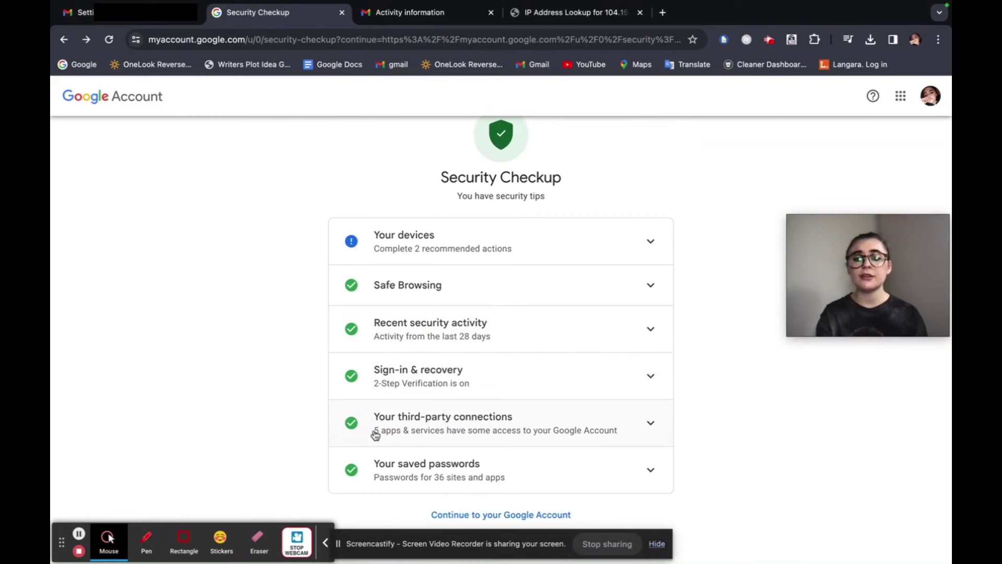
left_click(647, 420)
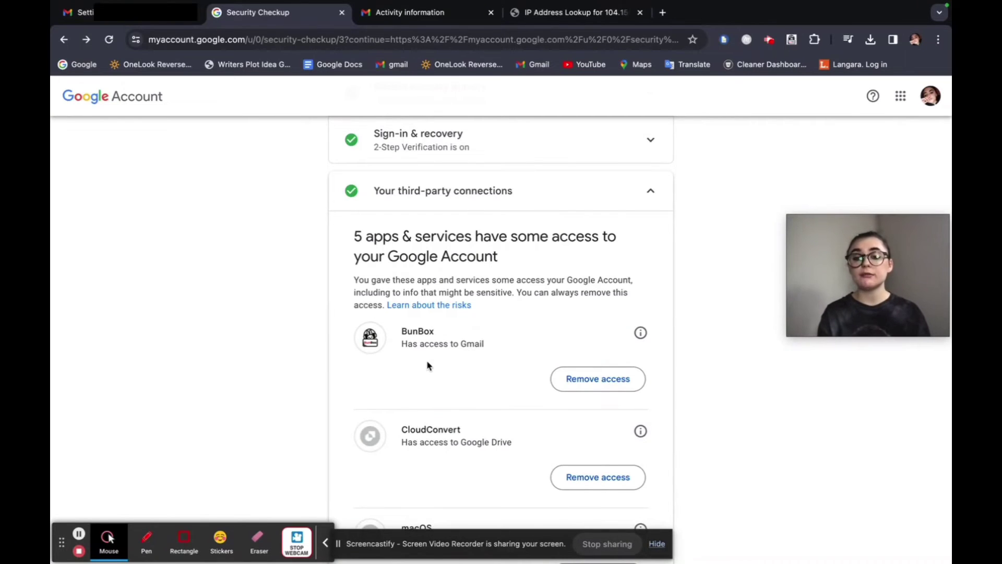
scroll(427, 365, "down", 4)
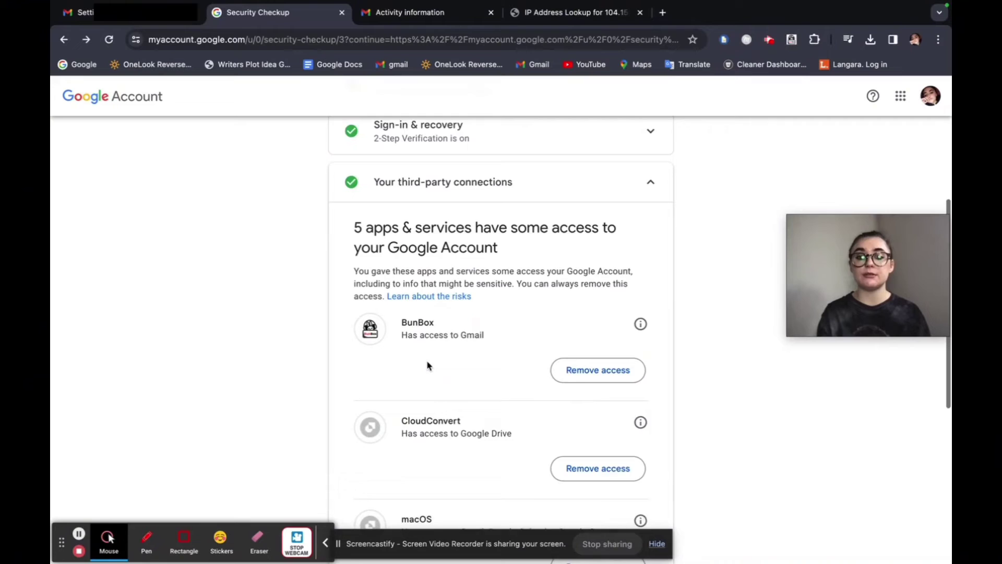
scroll(427, 365, "down", 3)
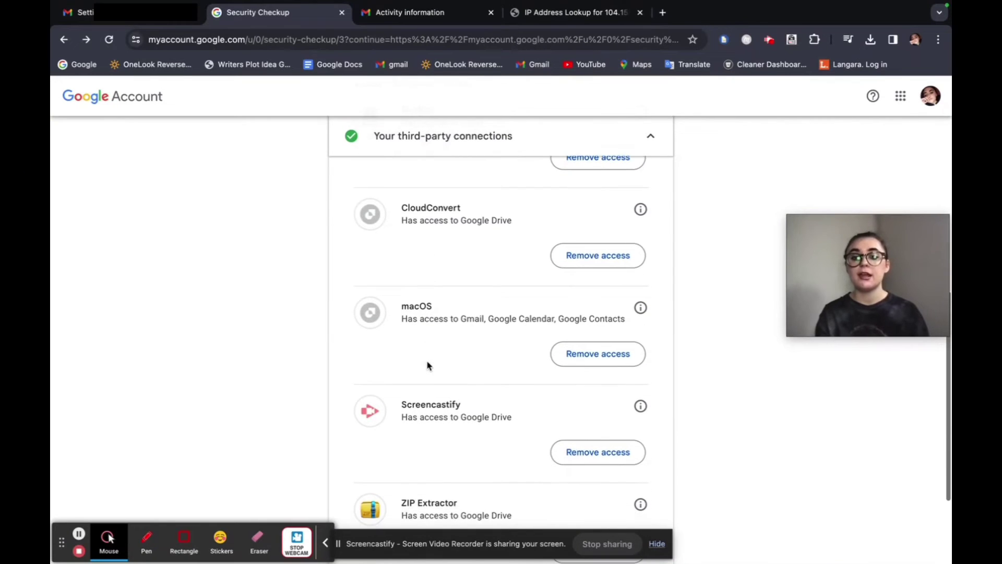
scroll(427, 361, "up", 7)
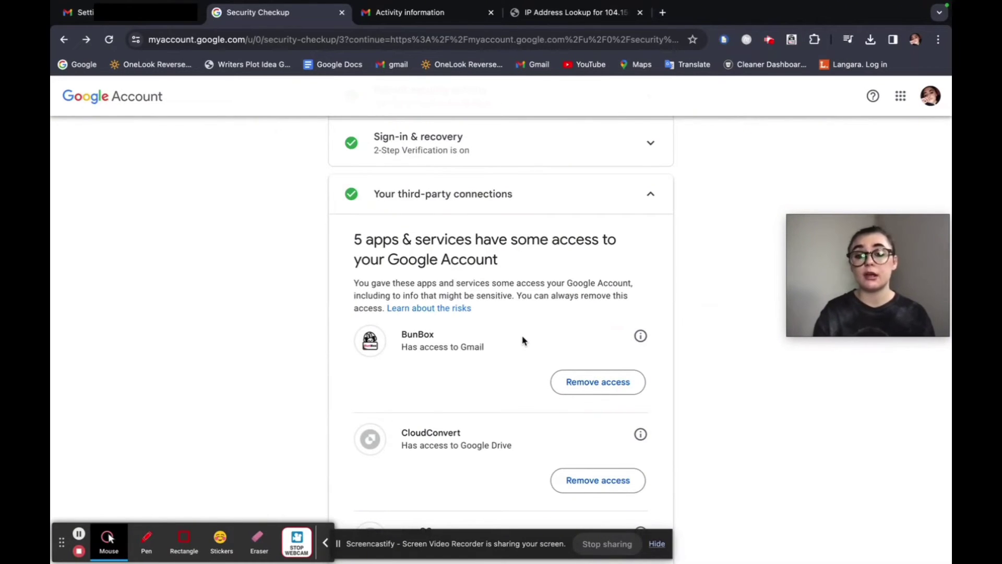
left_click(651, 194)
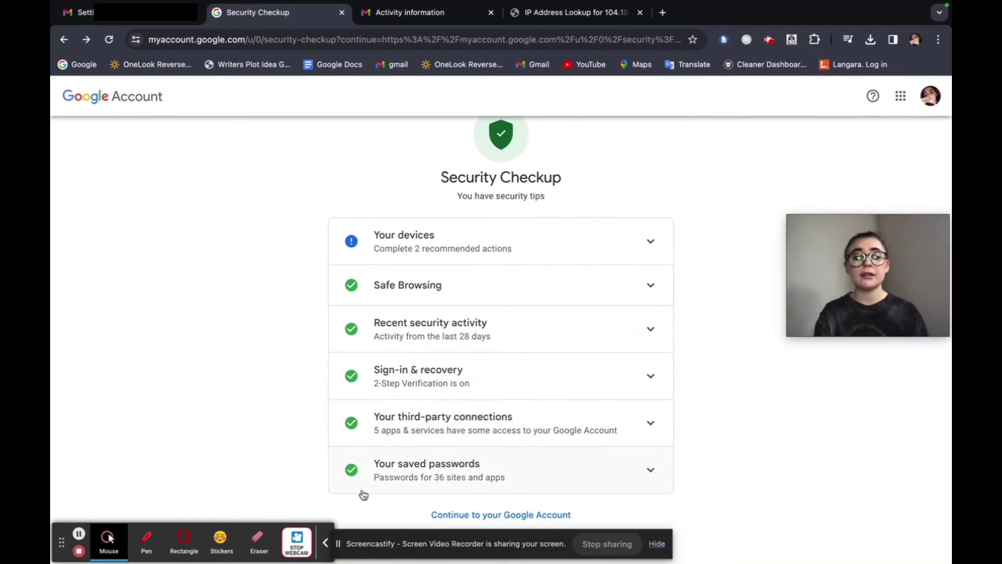
Expand Your saved passwords to see the Password Checkup for 36 sites and apps.
left_click(663, 474)
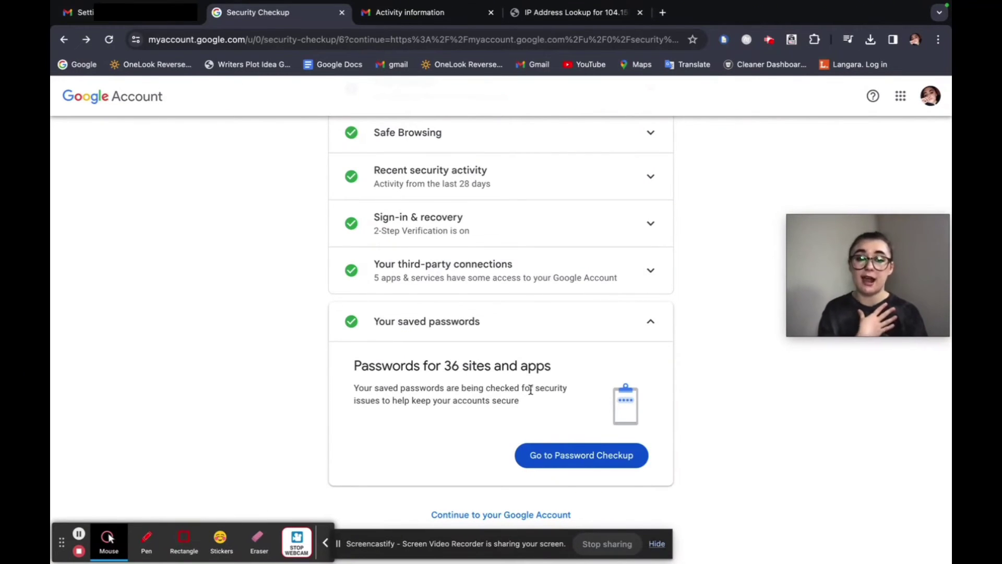
Close the Security Checkup tab and follow Other Google Account settings from Gmail.
key("super+w")
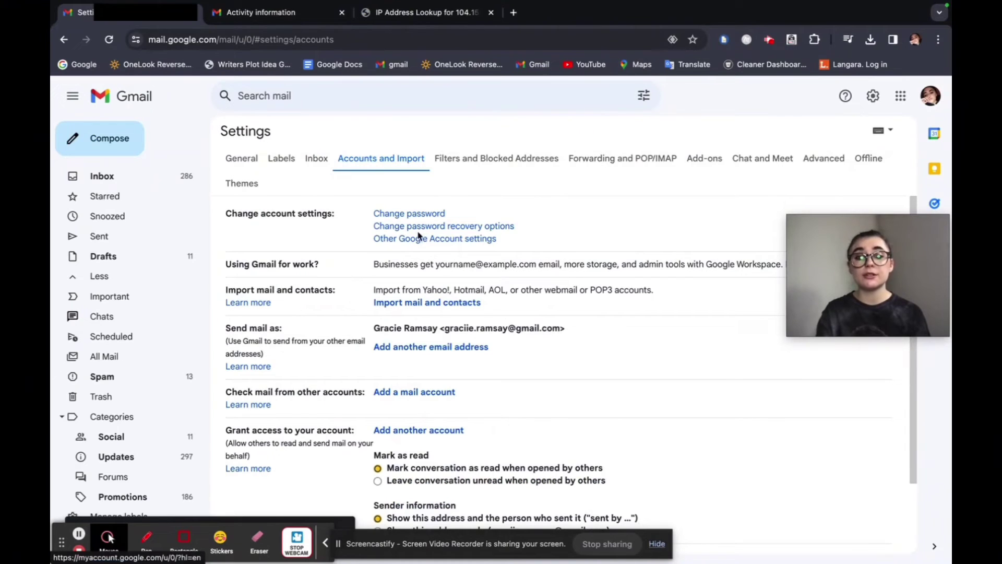
left_click(454, 239)
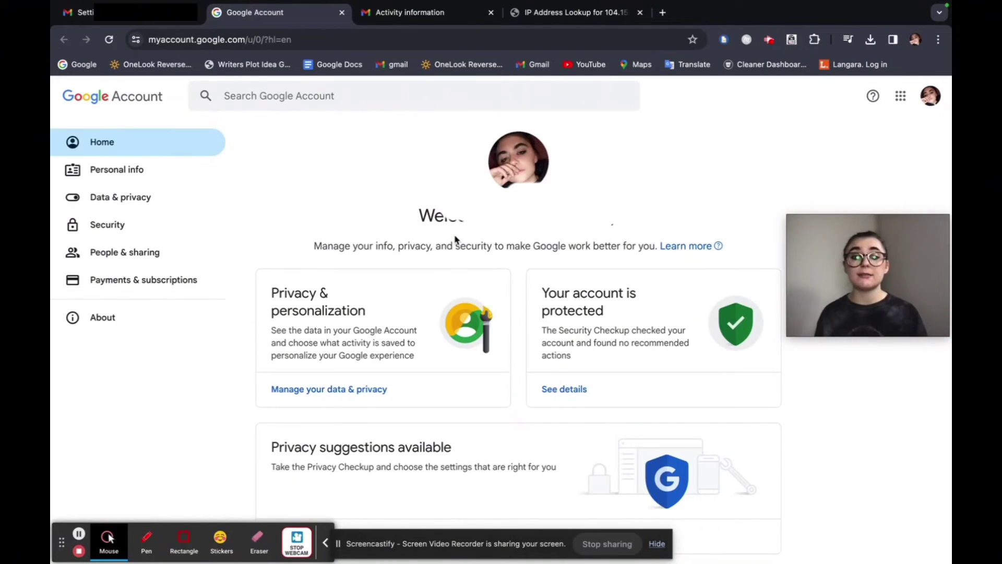
Scroll through the Google Account home page to look it over.
scroll(456, 239, "down", 3)
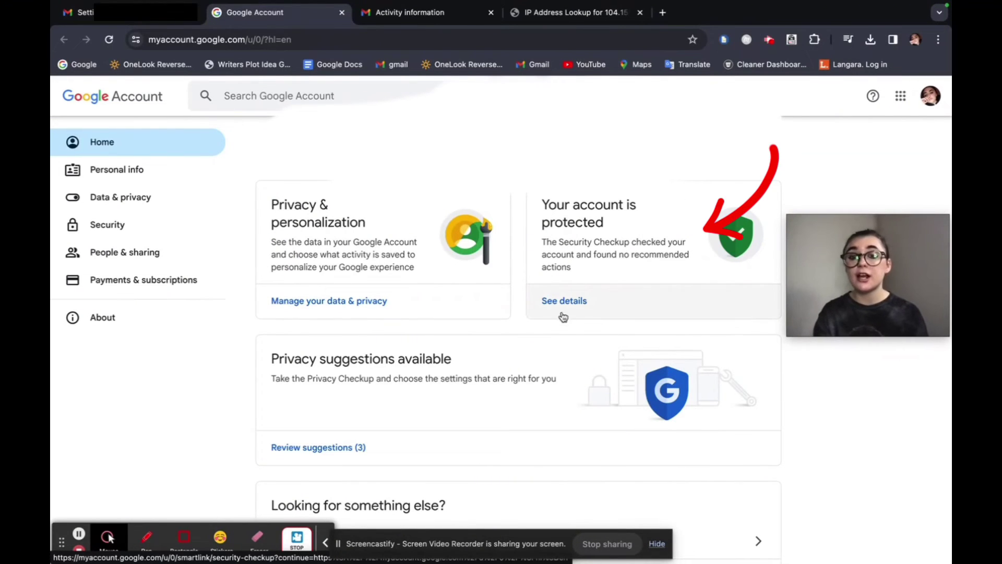
scroll(450, 336, "down", 3)
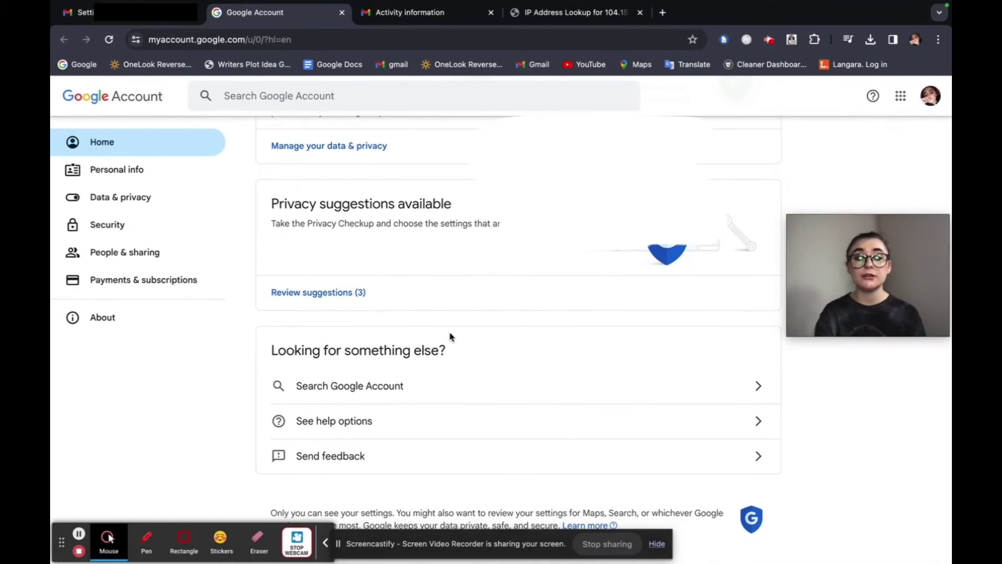
scroll(450, 337, "up", 6)
Go to Data & privacy and start reviewing the Privacy Checkup suggestions.
left_click(324, 399)
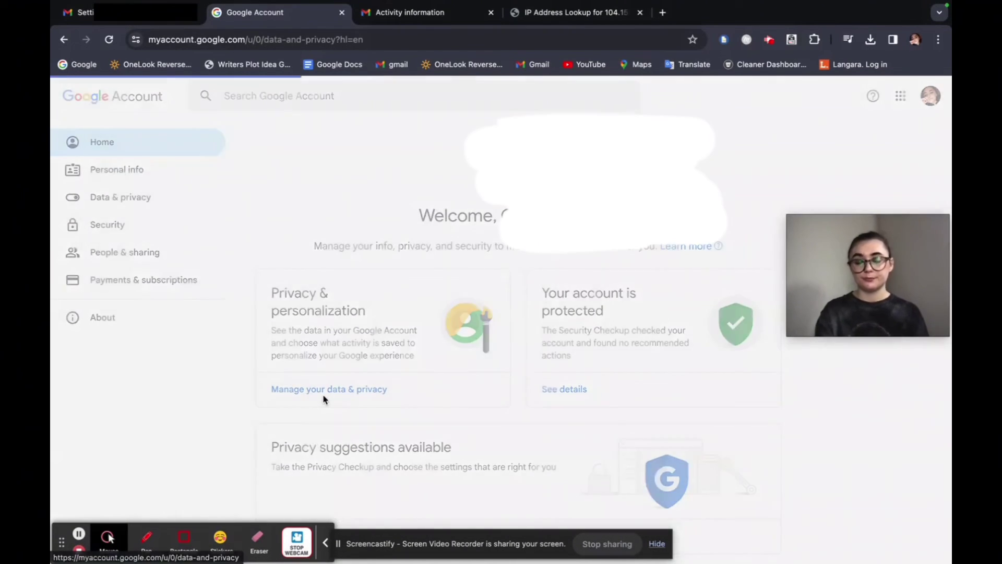
scroll(324, 399, "down", 1)
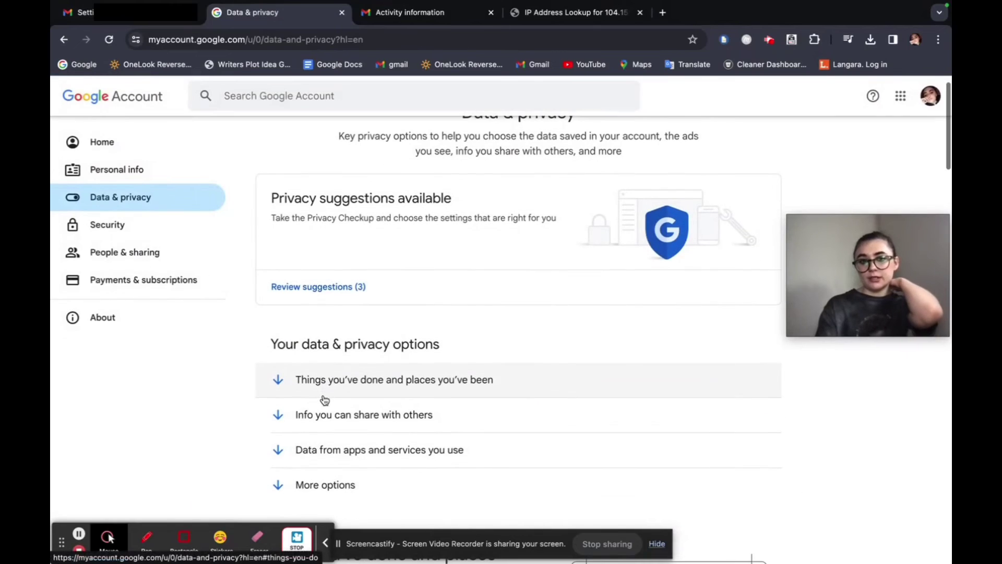
left_click(318, 288)
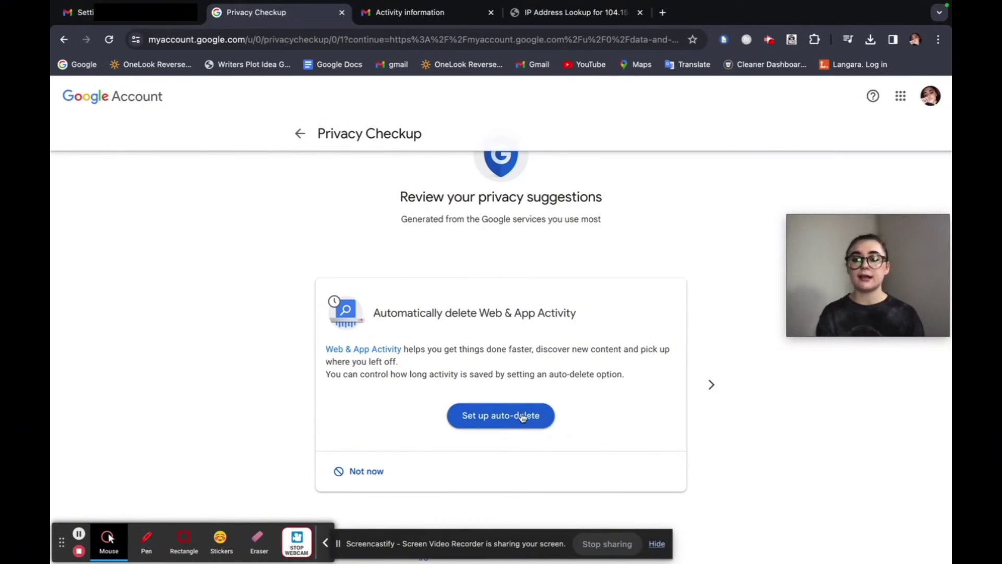
Skip all three suggestions, including YouTube History and account plan, to reach the summary.
left_click(711, 385)
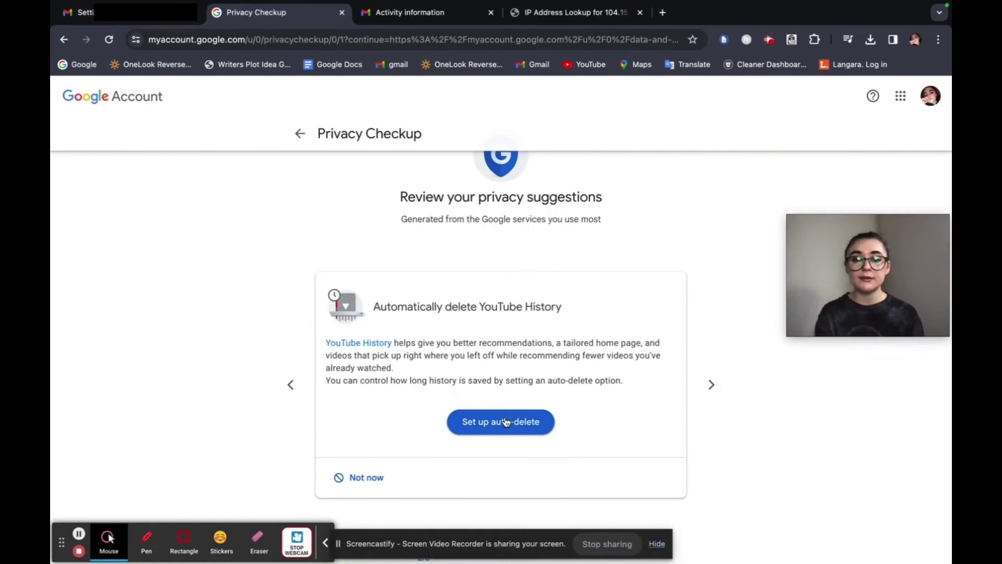
left_click(711, 384)
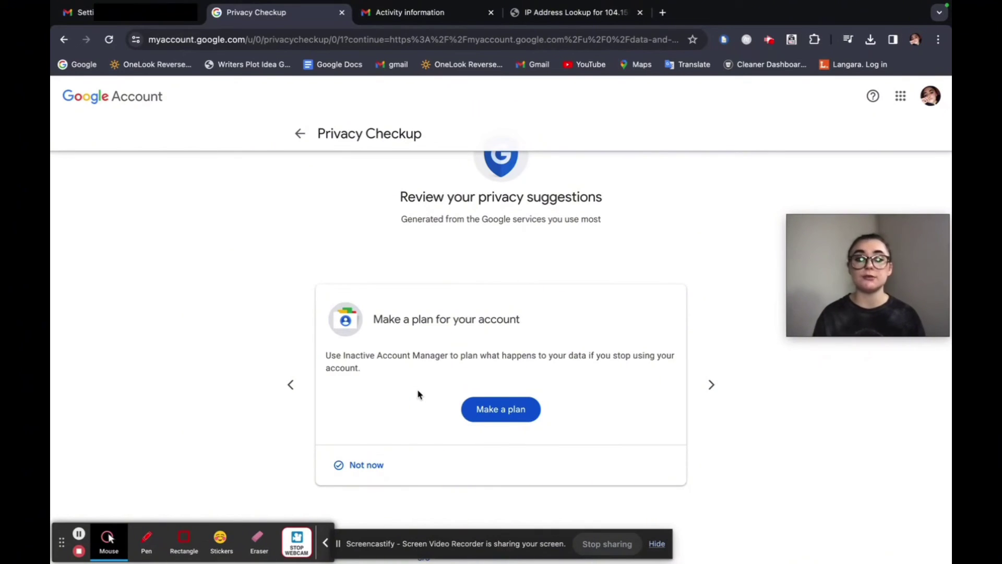
left_click(711, 385)
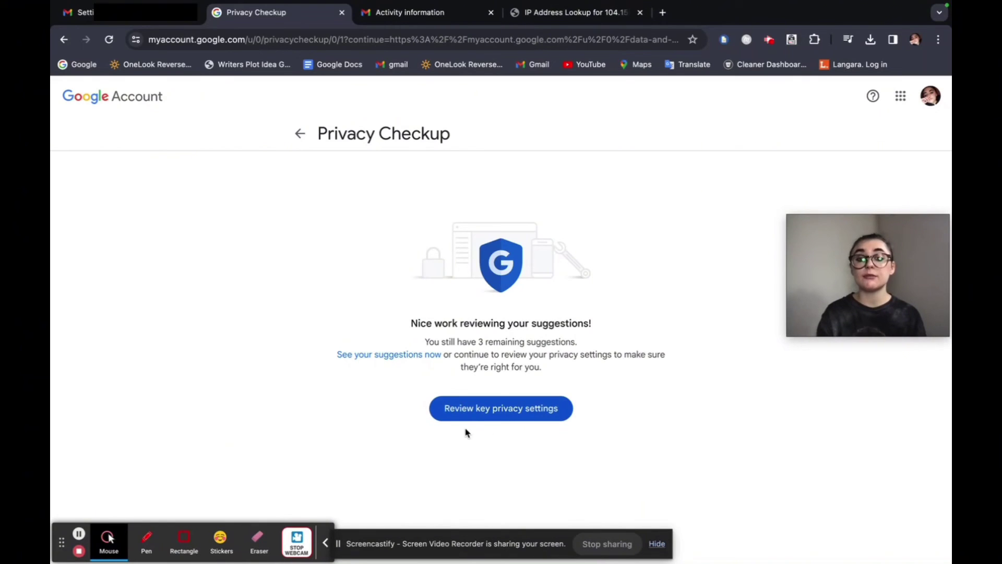
Move on to the key privacy settings and start auto-delete setup for Web & App Activity.
left_click(499, 415)
scroll(501, 414, "down", 2)
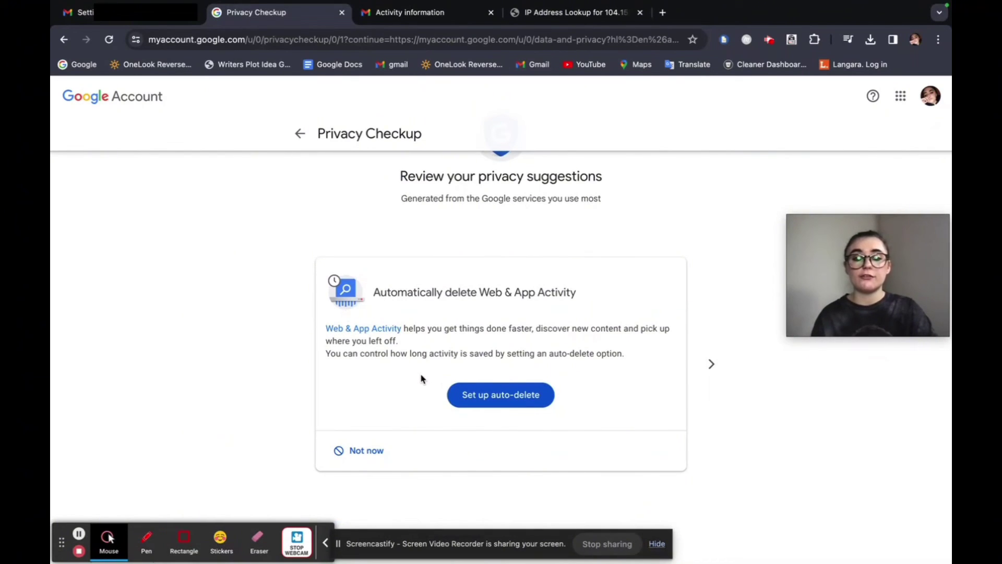
left_click(501, 395)
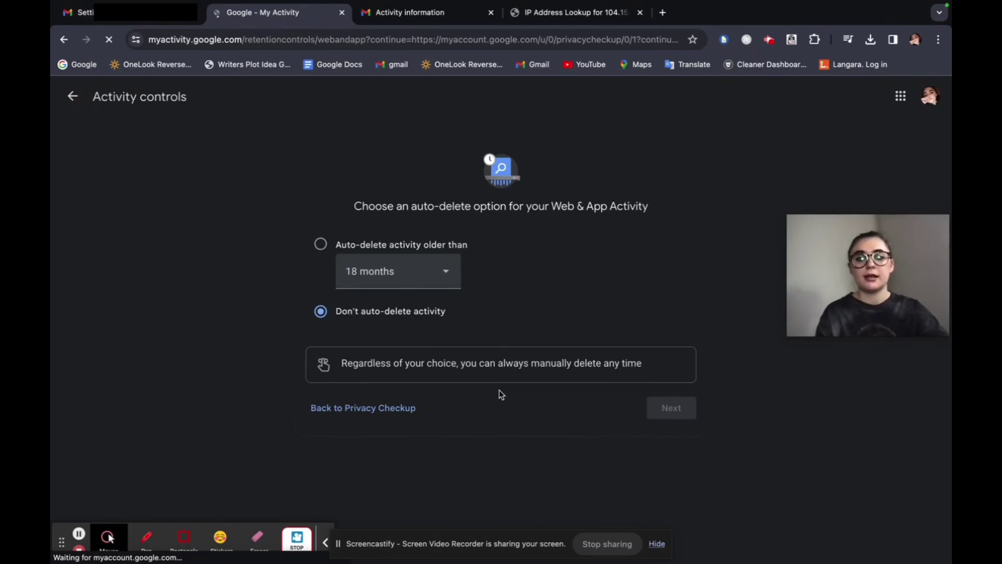
Choose 'Auto-delete activity older than' 18 months for Web & App Activity, confirm, and finish.
left_click(446, 275)
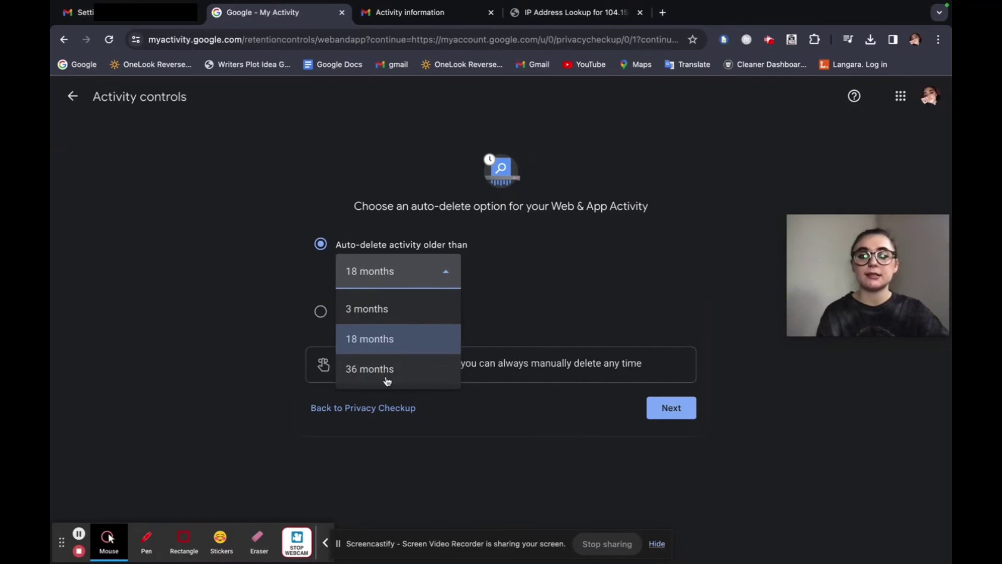
left_click(409, 390)
left_click(674, 413)
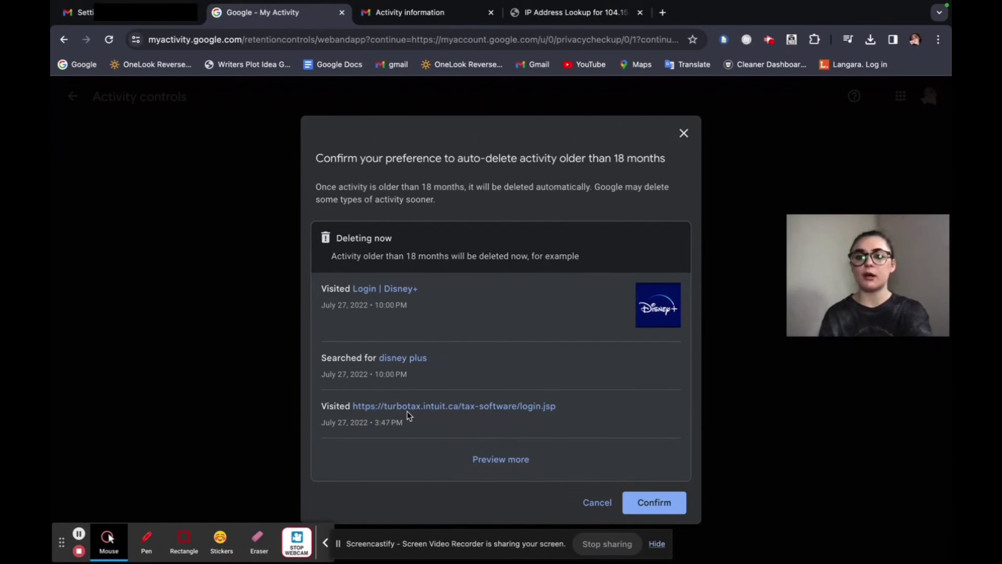
left_click(660, 503)
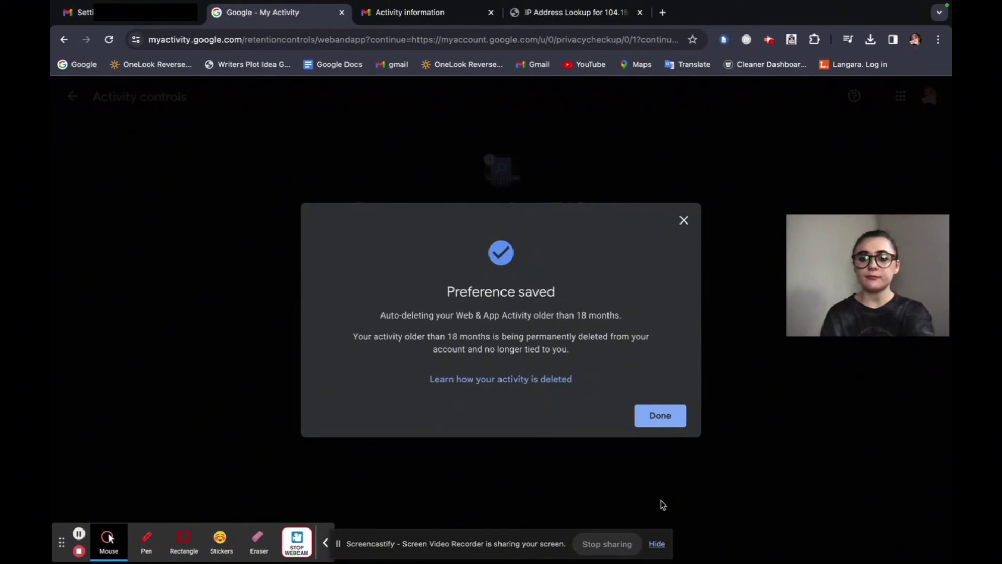
left_click(665, 416)
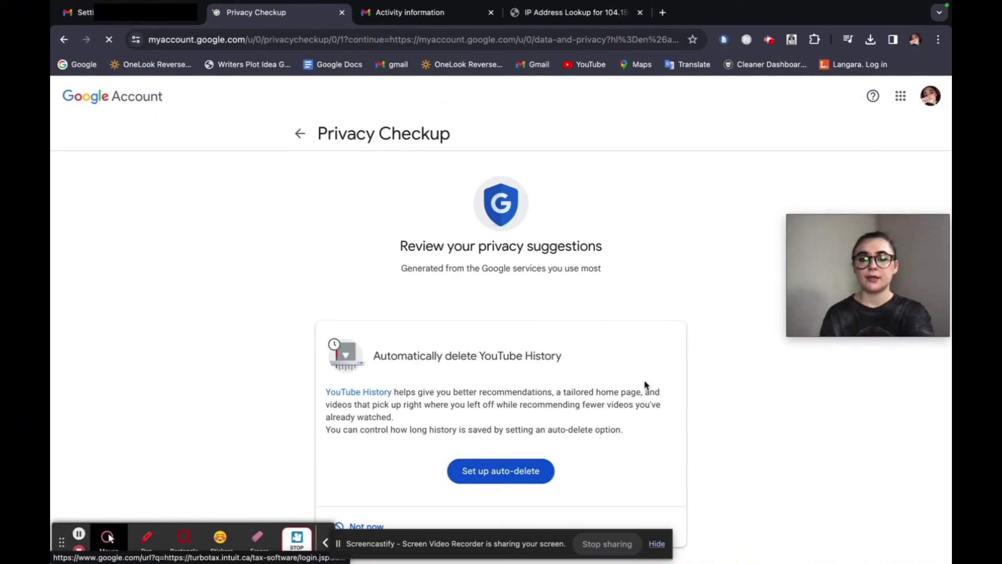
Begin auto-delete setup on the YouTube History card.
scroll(645, 386, "down", 1)
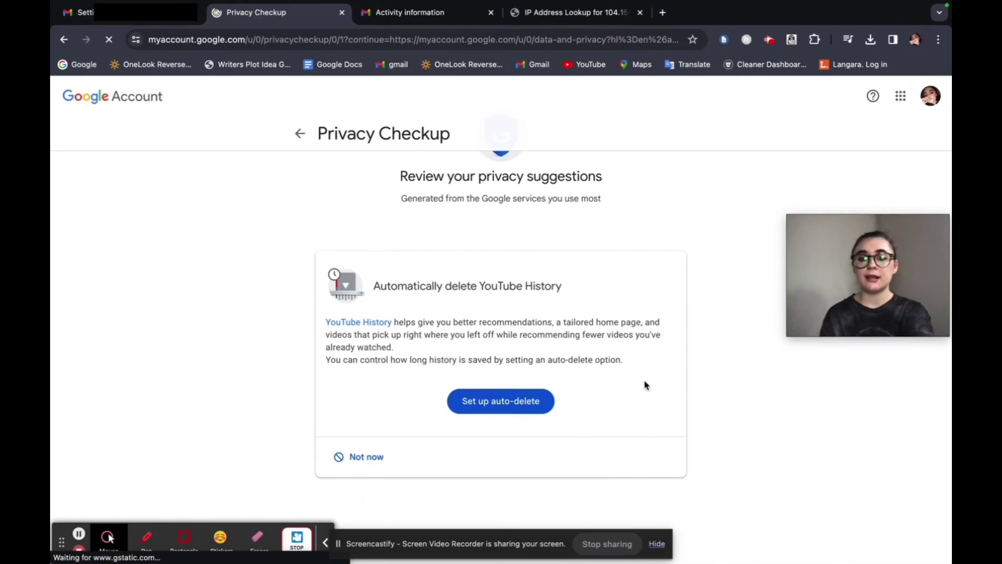
left_click(505, 401)
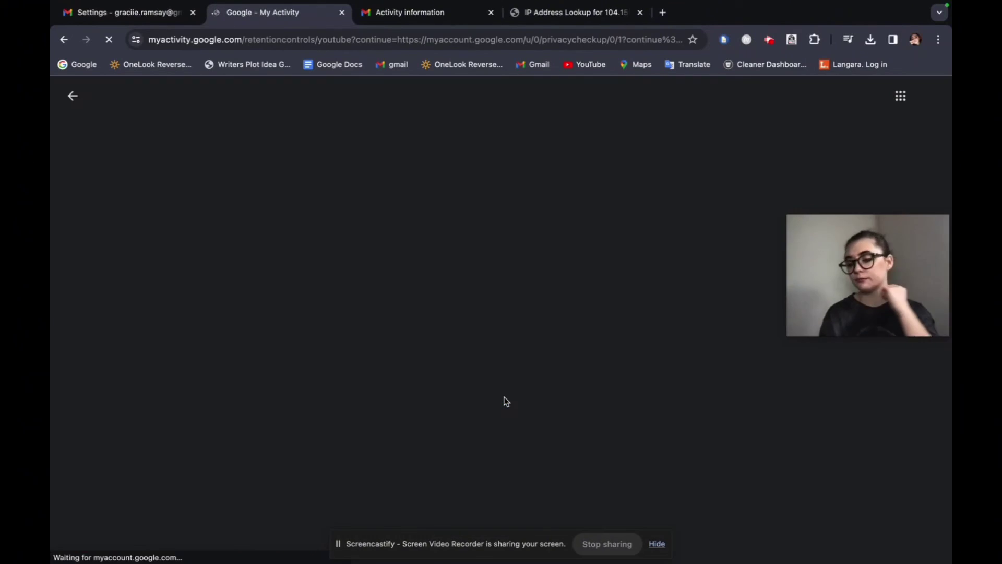